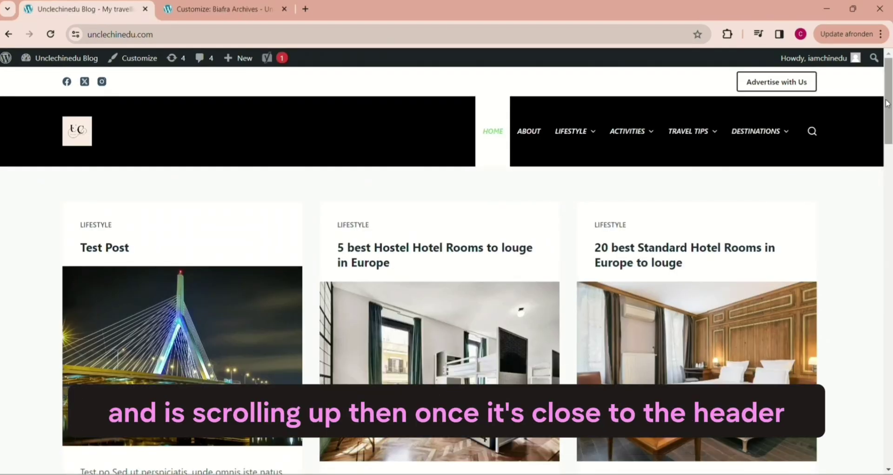
- Look through the blog's pages to examine how the header behaves while moving down the posts
drag(889, 80, 892, 144)
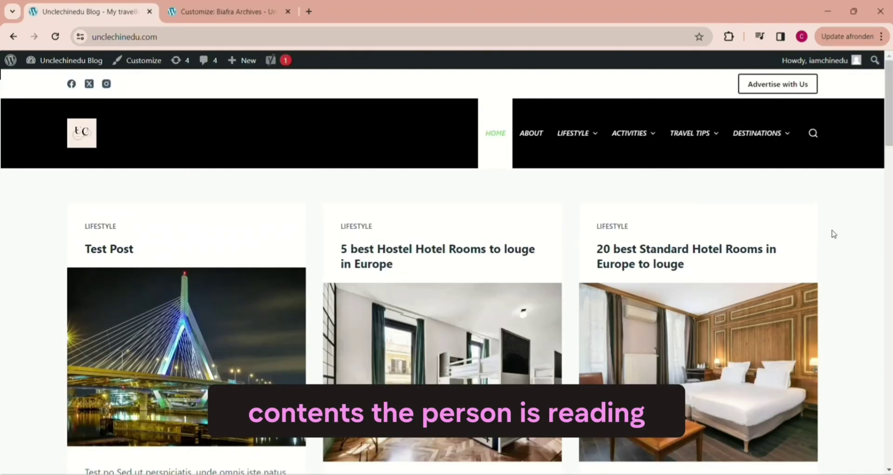
scroll(888, 105, down, 6)
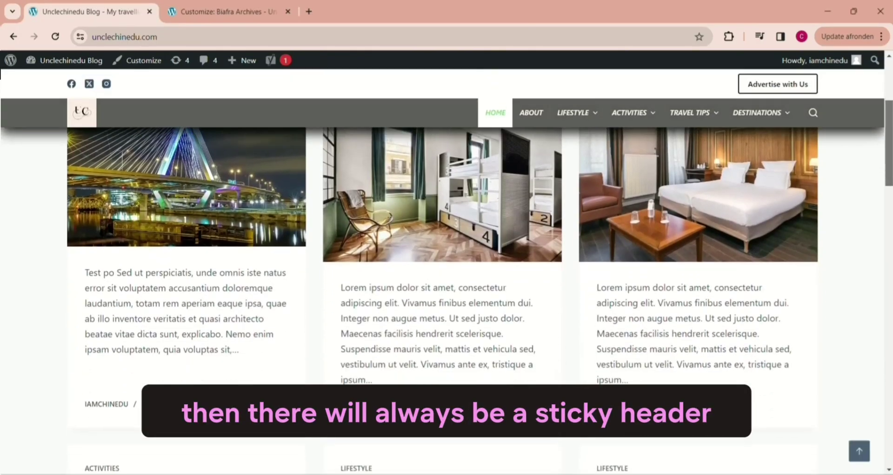
scroll(888, 140, down, 2)
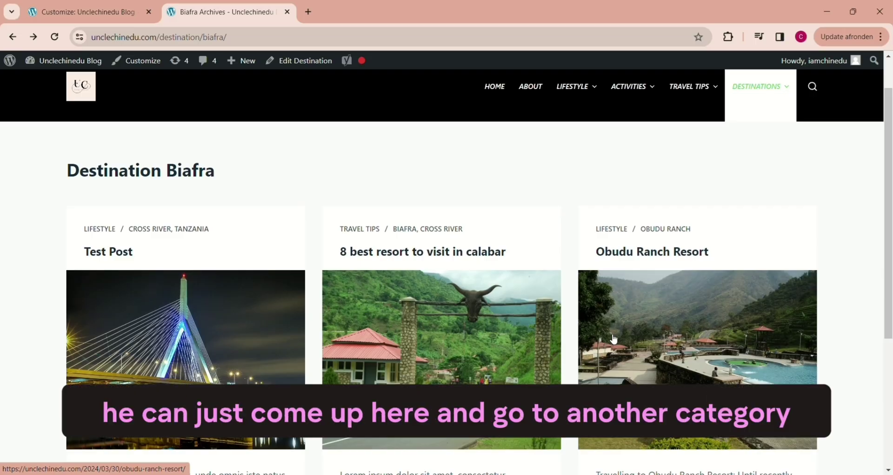
mouse_move(628, 88)
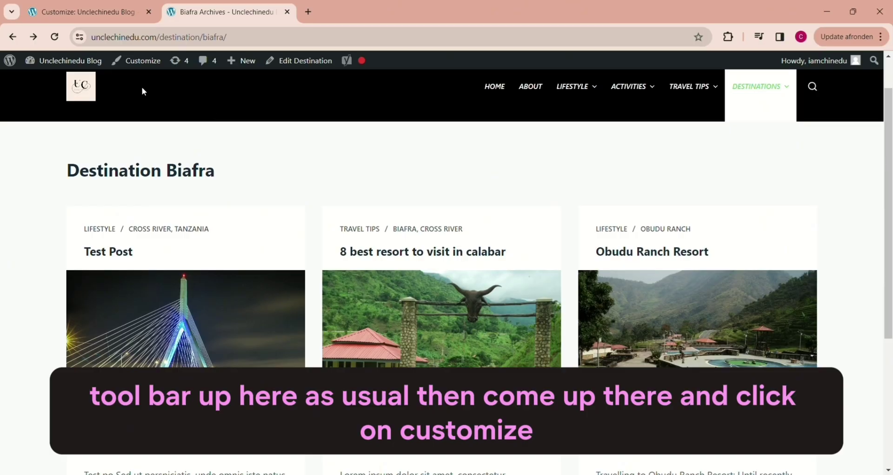
- Open the site's customizer and enable Sticky Functionality for the Global Header
click(141, 62)
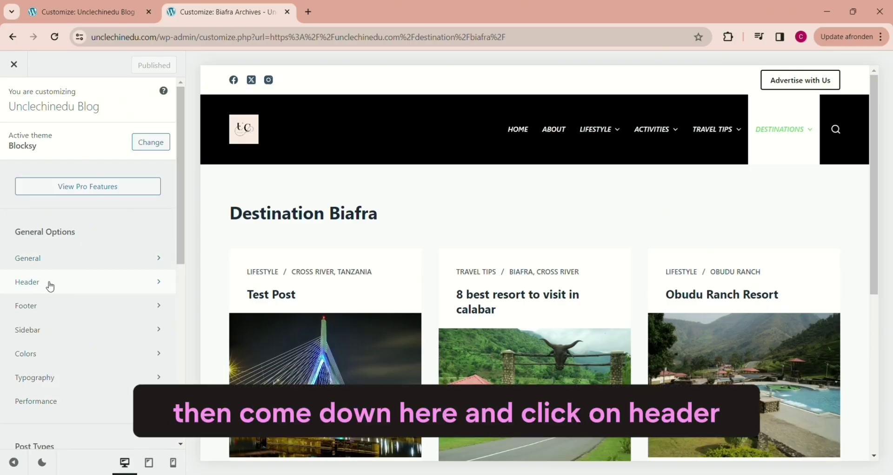
click(48, 286)
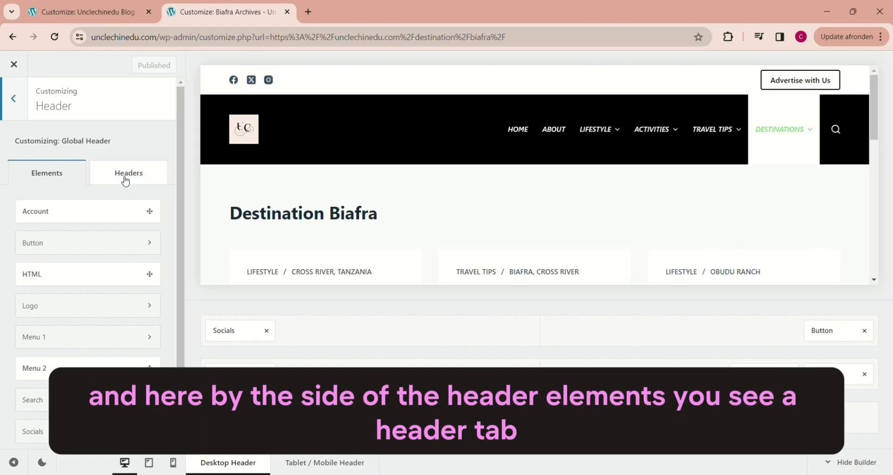
click(141, 175)
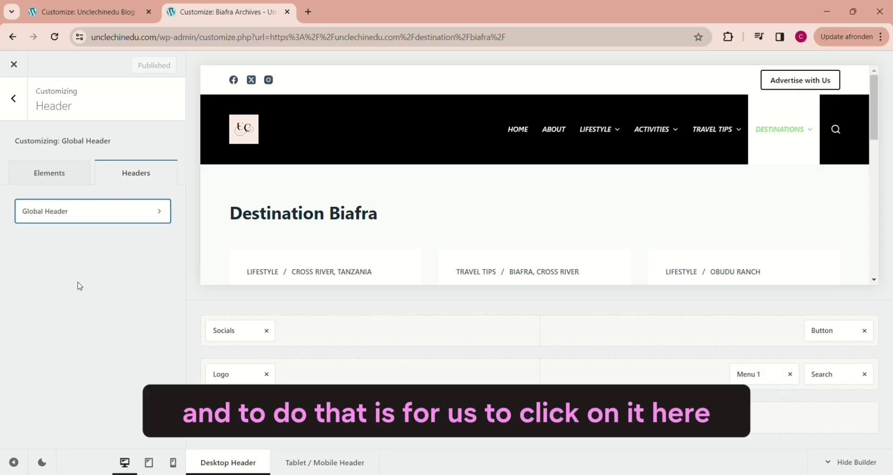
click(52, 211)
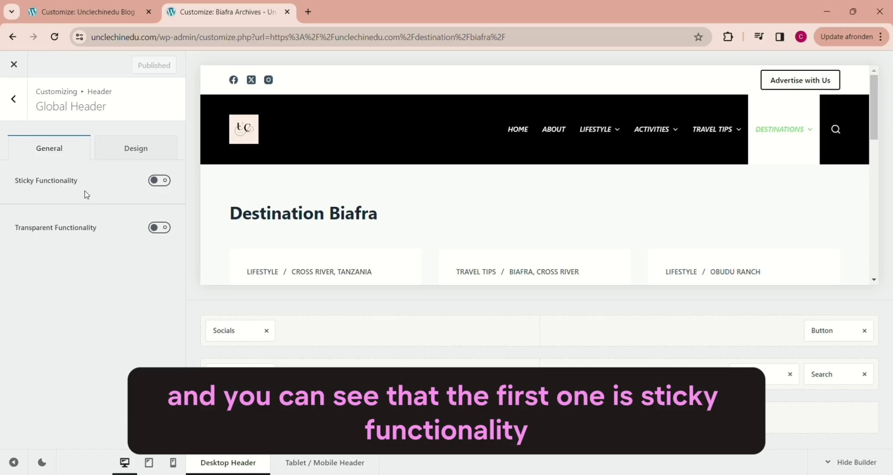
click(164, 182)
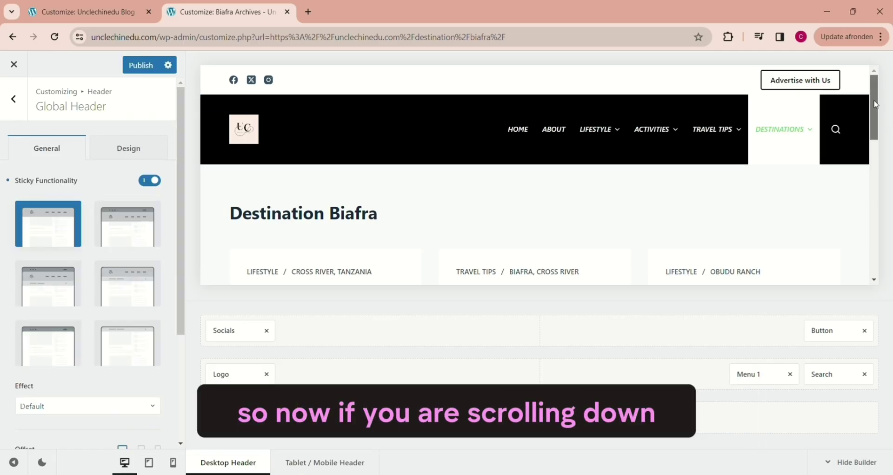
- Preview the sticky header and switch it to the layout that keeps both the top row and main row fixed
drag(875, 101, 889, 119)
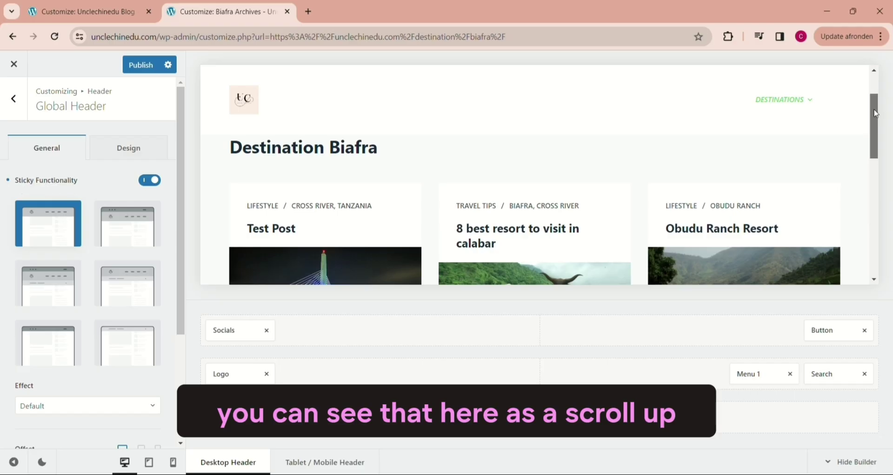
mouse_move(875, 114)
mouse_down()
mouse_move(877, 129)
mouse_move(874, 113)
mouse_up()
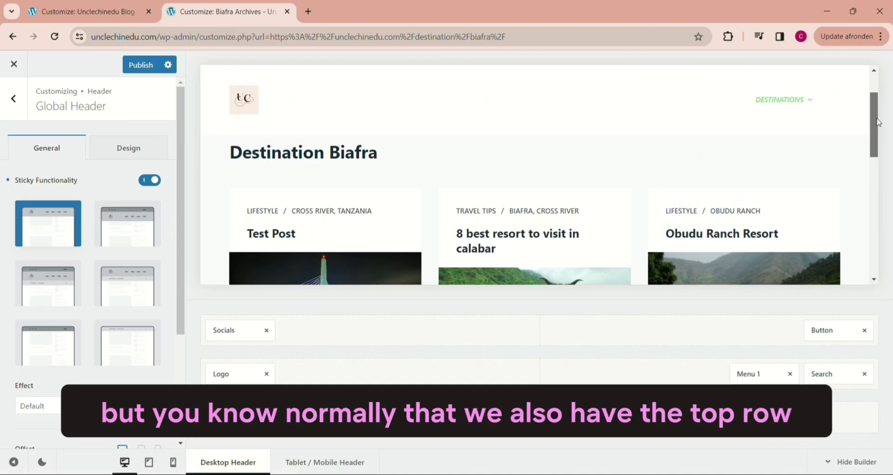
drag(878, 122, 879, 93)
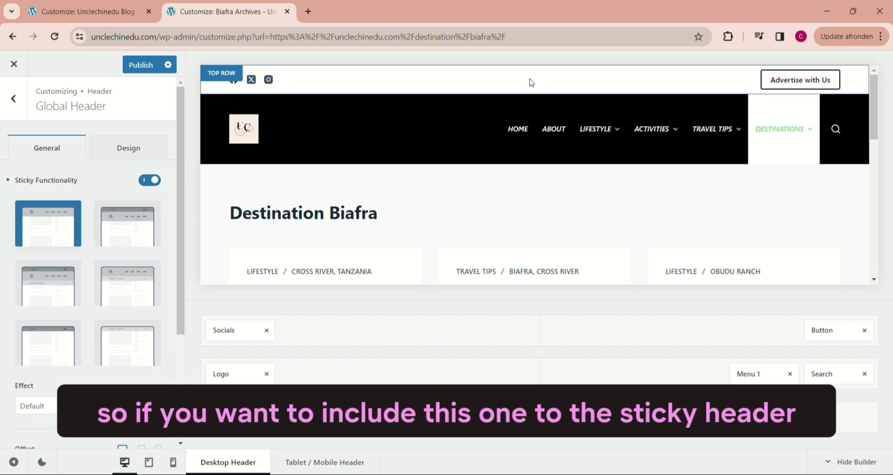
click(131, 223)
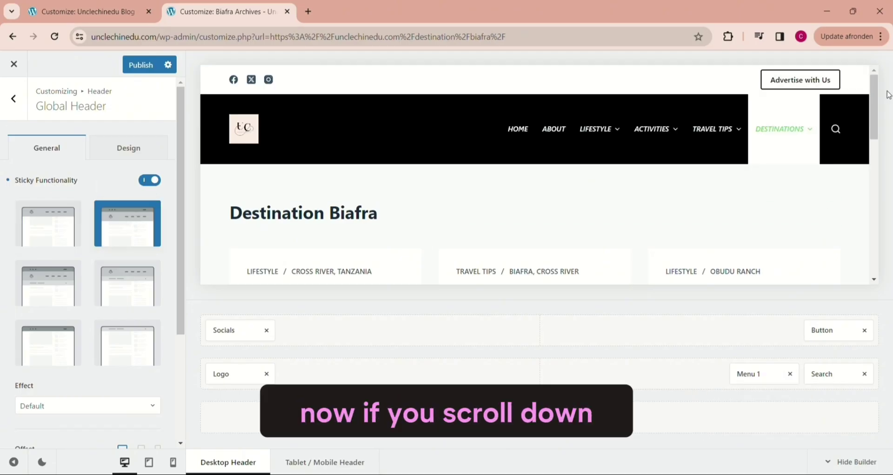
drag(876, 88, 229, 361)
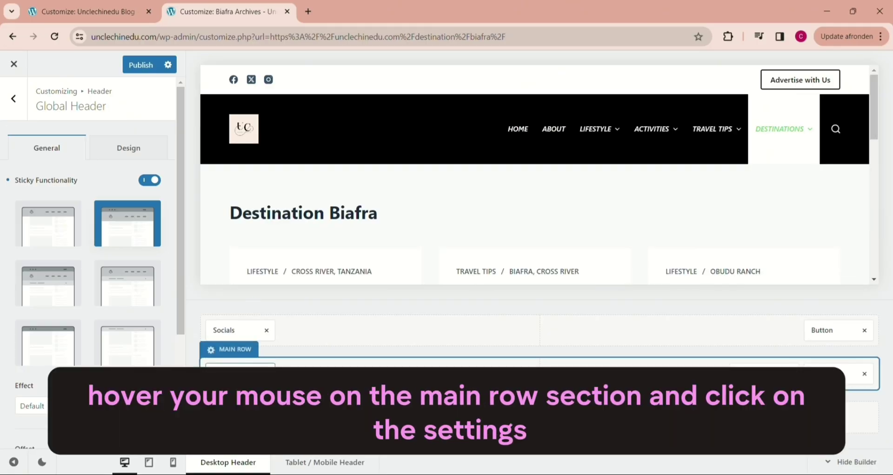
- Set the header main row's sticky-state background colour to dark grey #5f5e5e, checking it in the page preview
click(221, 352)
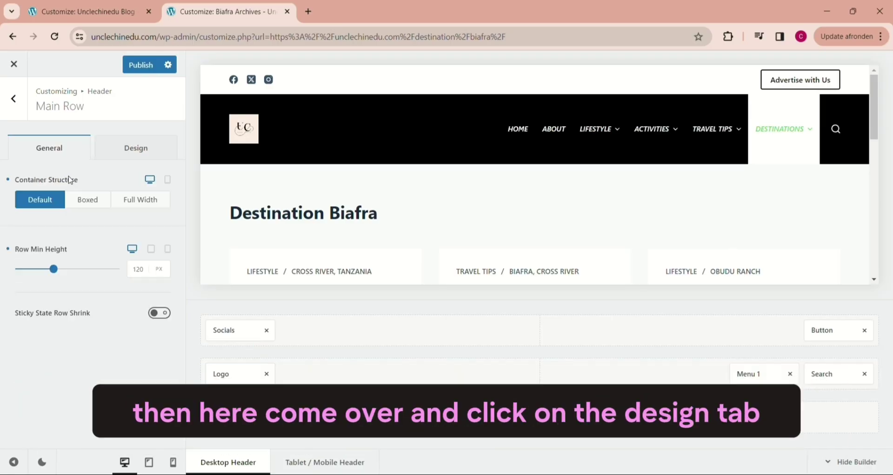
click(134, 149)
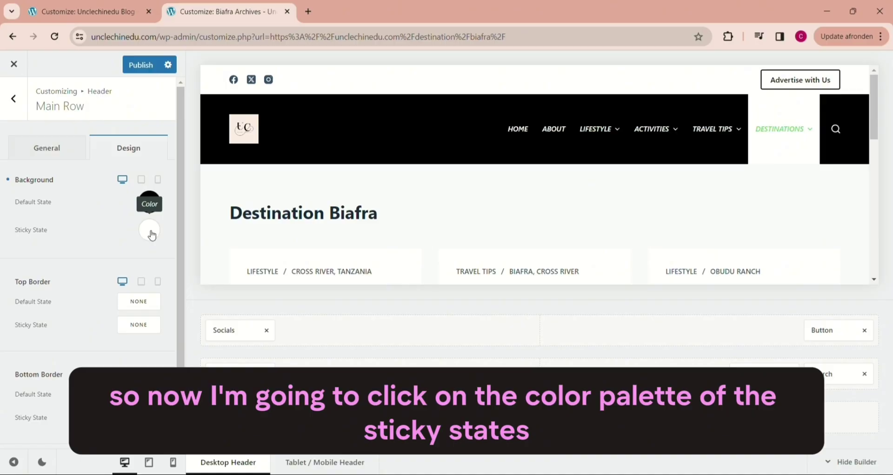
click(150, 231)
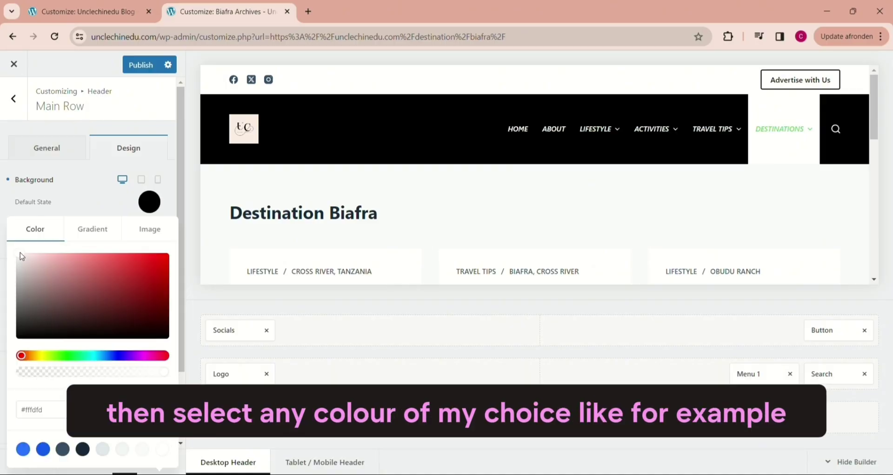
drag(21, 256, 21, 289)
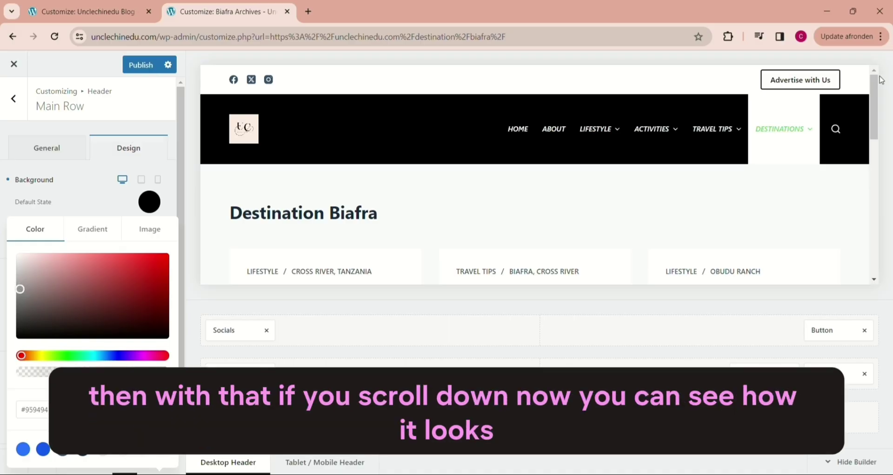
drag(875, 96, 22, 310)
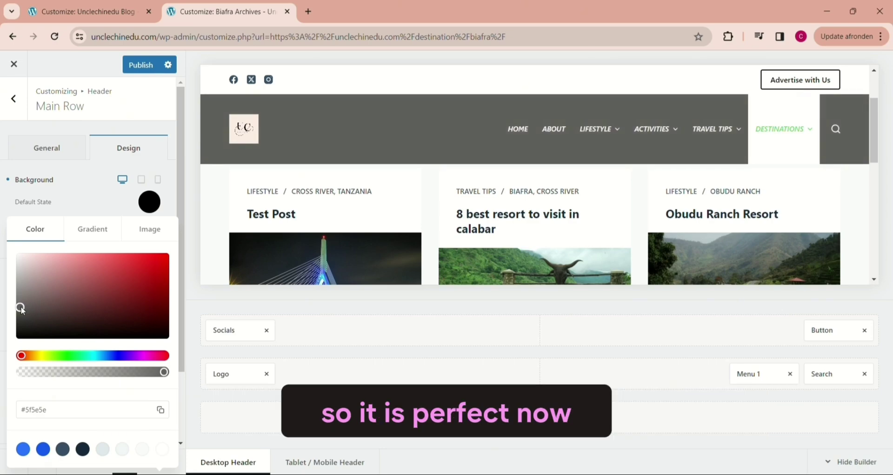
click(92, 242)
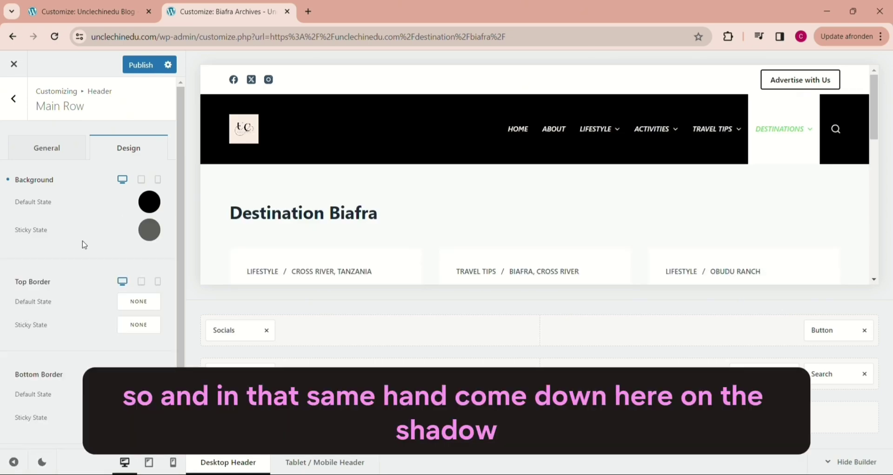
- Enable the main row's sticky-state shadow and set its colour to rgba(0, 0, 0, 0.92)
scroll(82, 241, down, 2)
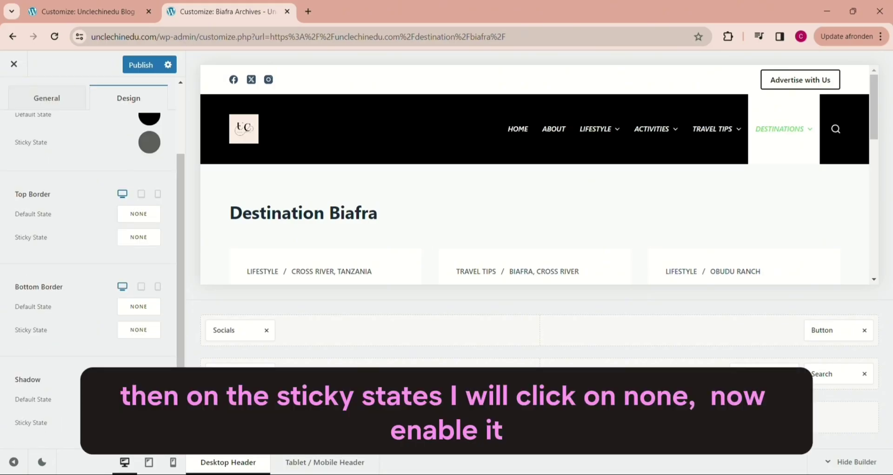
click(138, 422)
click(156, 151)
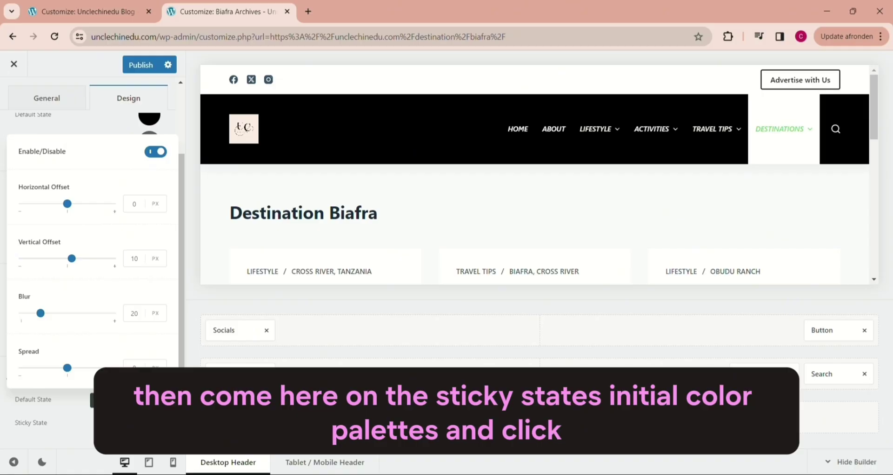
click(103, 422)
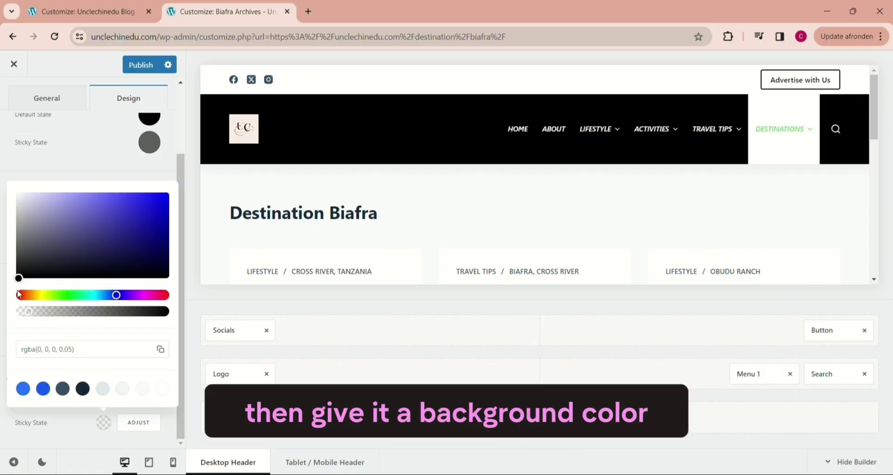
click(19, 295)
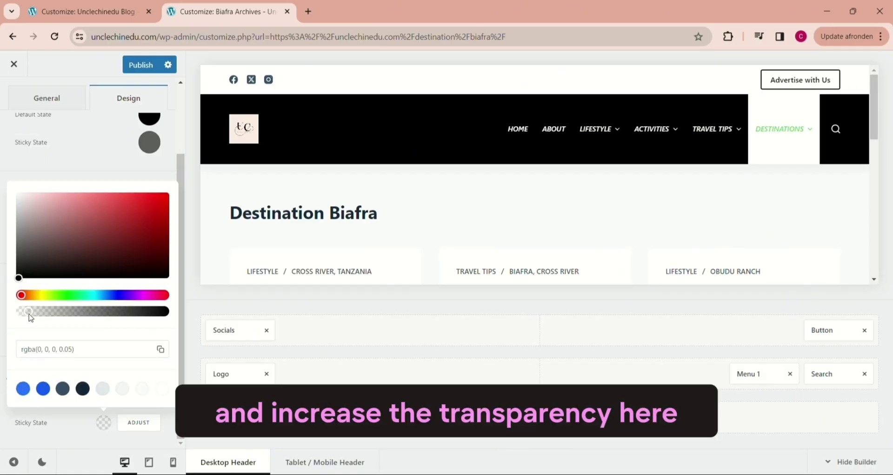
drag(30, 314, 162, 309)
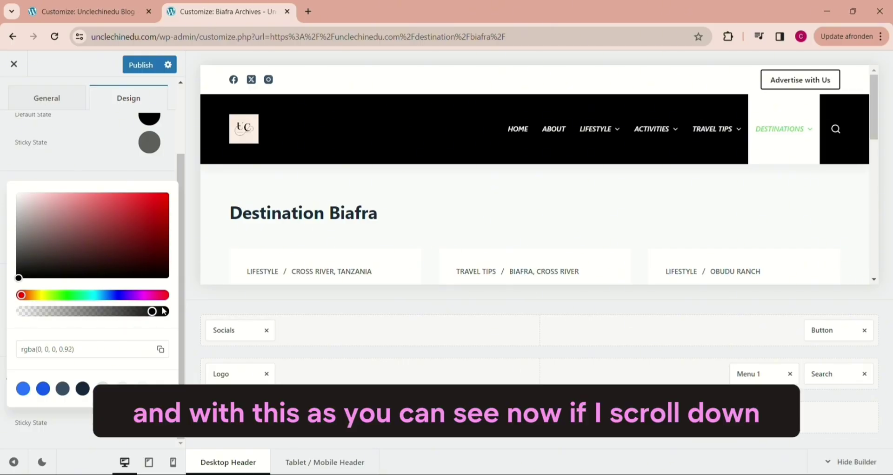
scroll(875, 107, down, 5)
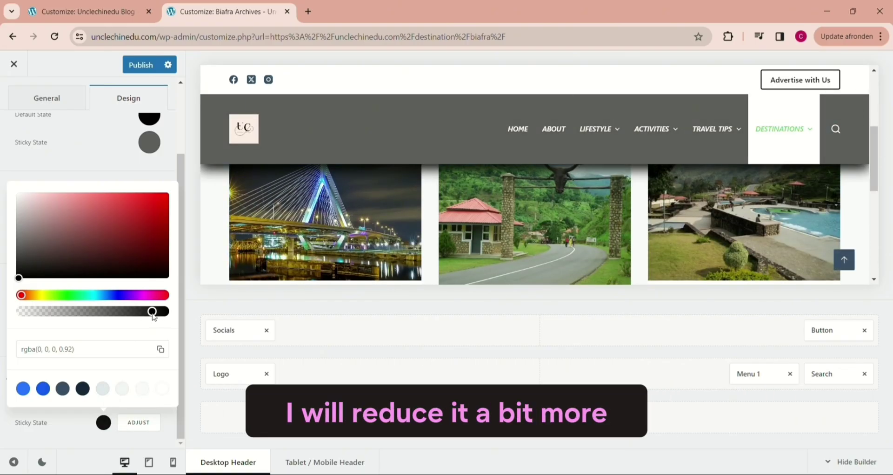
- Reduce the opacity of the main row's sticky-state shadow slightly and check the header in the preview
drag(154, 316, 148, 316)
drag(875, 158, 887, 105)
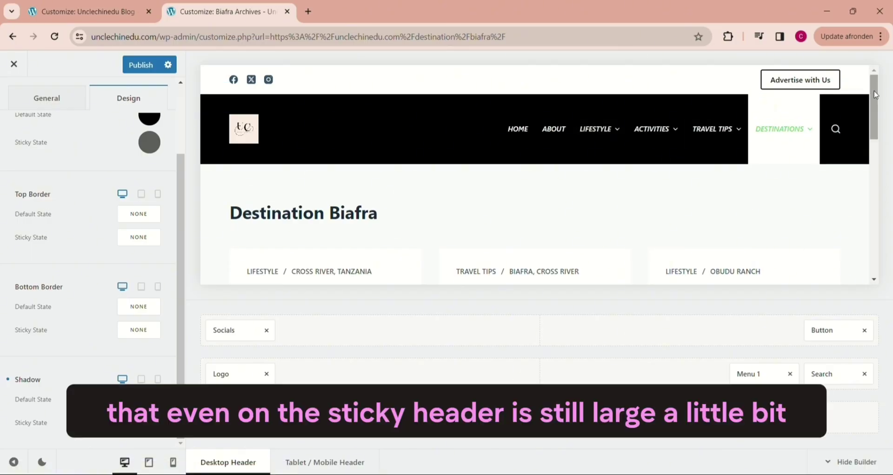
mouse_move(876, 94)
mouse_down()
mouse_move(884, 210)
mouse_move(885, 85)
mouse_up()
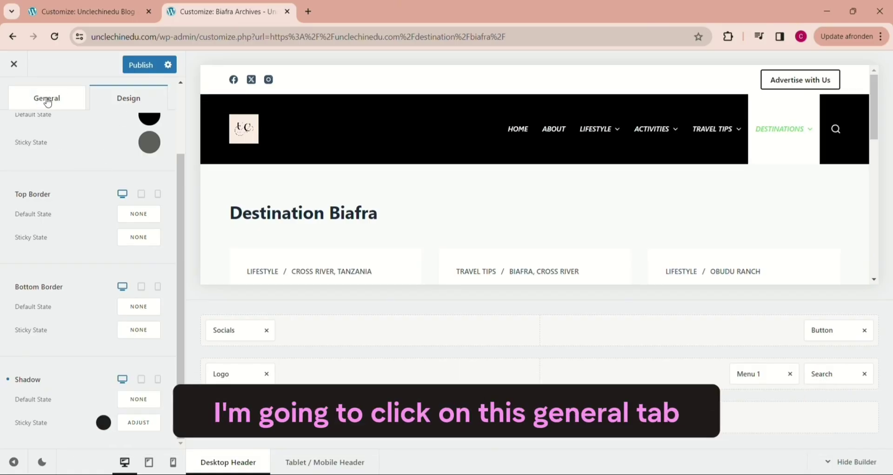
- Enable Sticky State Row Shrink for the main row and check the sticky header's height in the preview
click(48, 100)
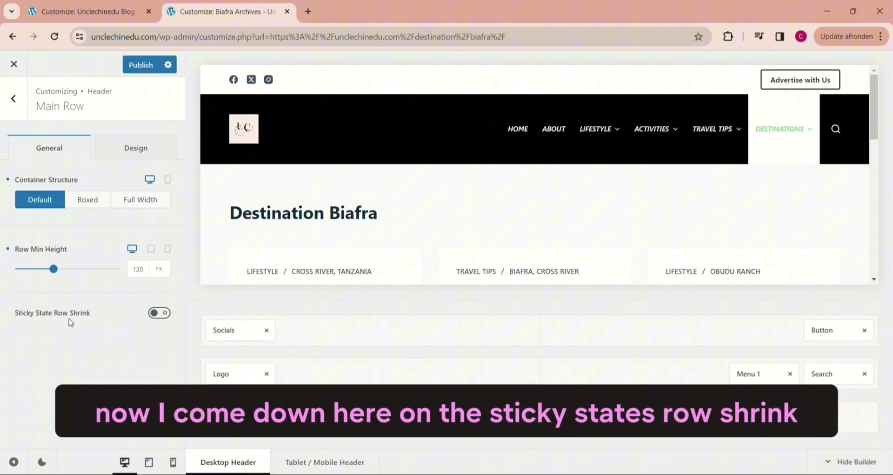
click(167, 315)
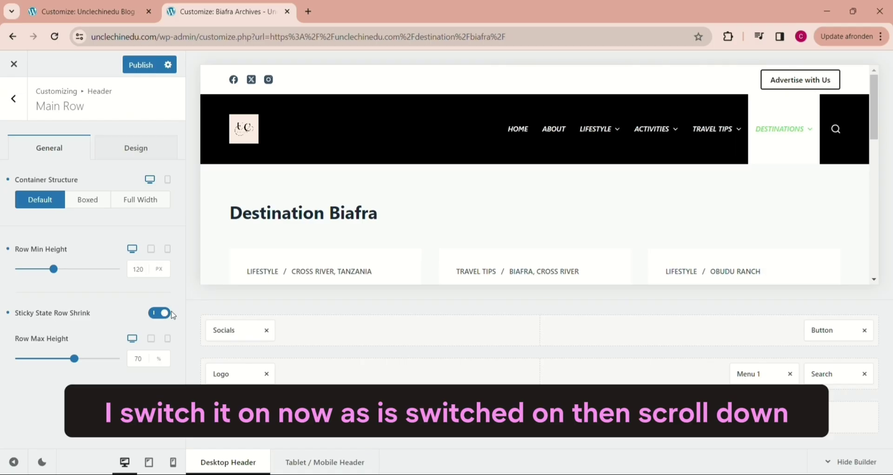
scroll(535, 210, down, 3)
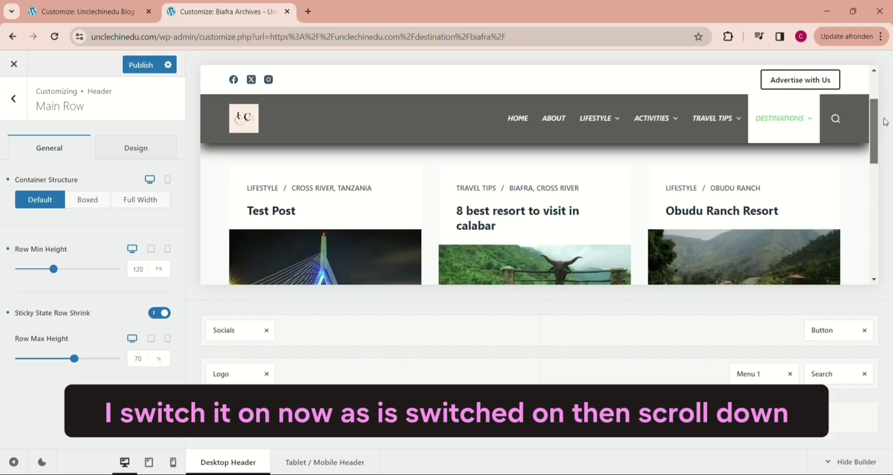
scroll(891, 155, down, 3)
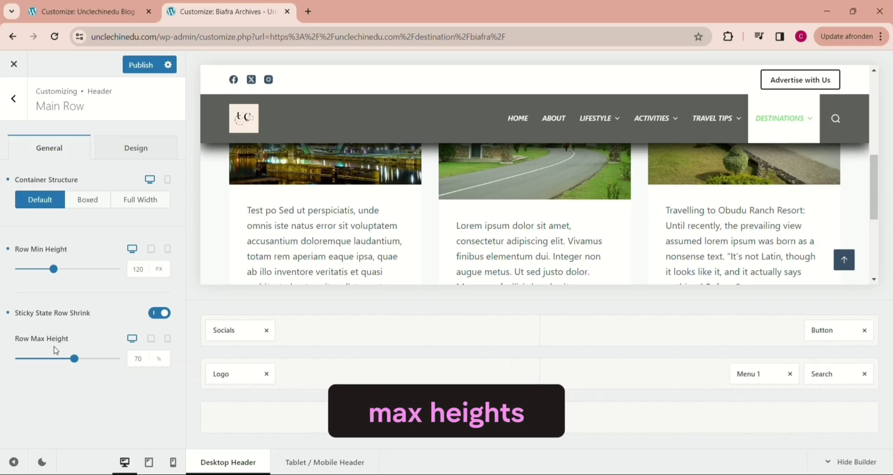
- Set the shrunken sticky row's Row Max Height to 40% and check the header in the preview
click(76, 361)
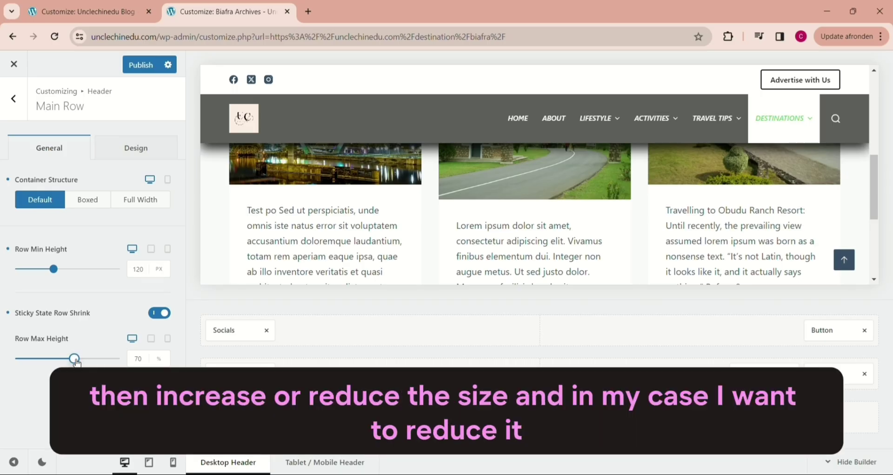
drag(76, 361, 58, 361)
double_click(131, 358)
text(40)
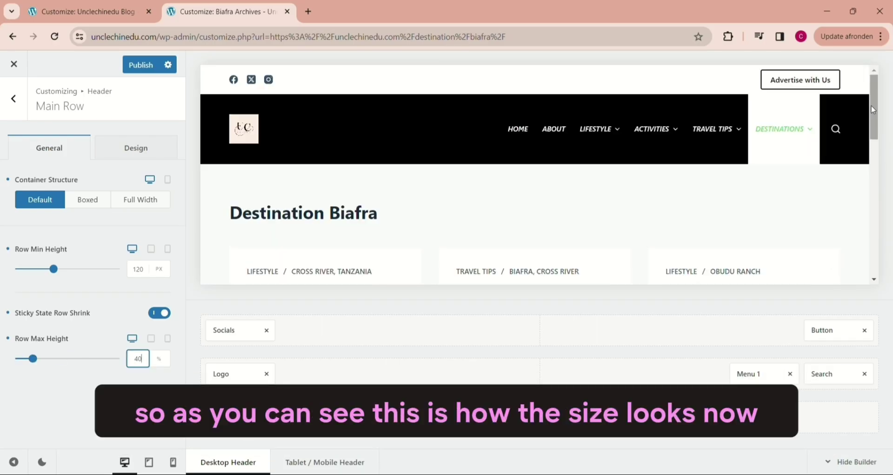
drag(874, 118, 880, 171)
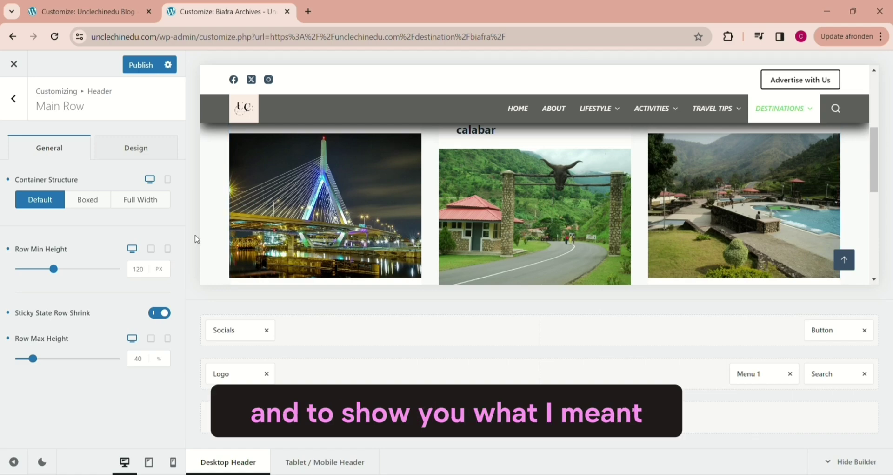
- Set the Global Header's sticky effect to Slide Down and check the header in the preview
click(14, 102)
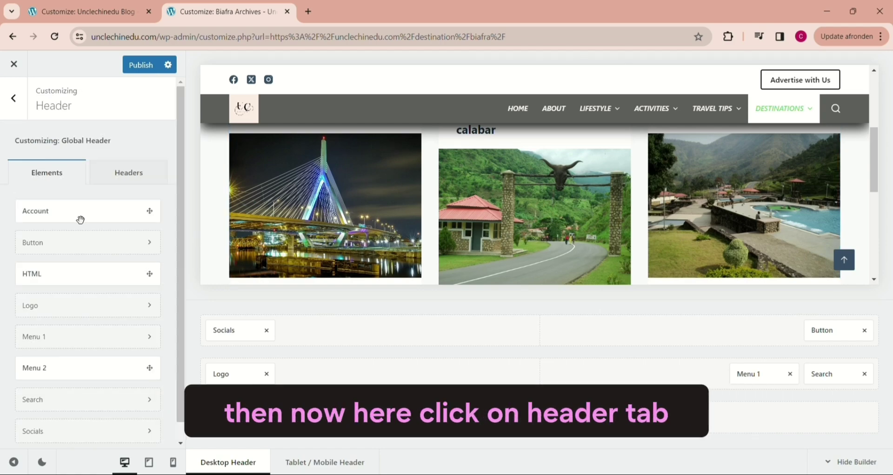
click(124, 174)
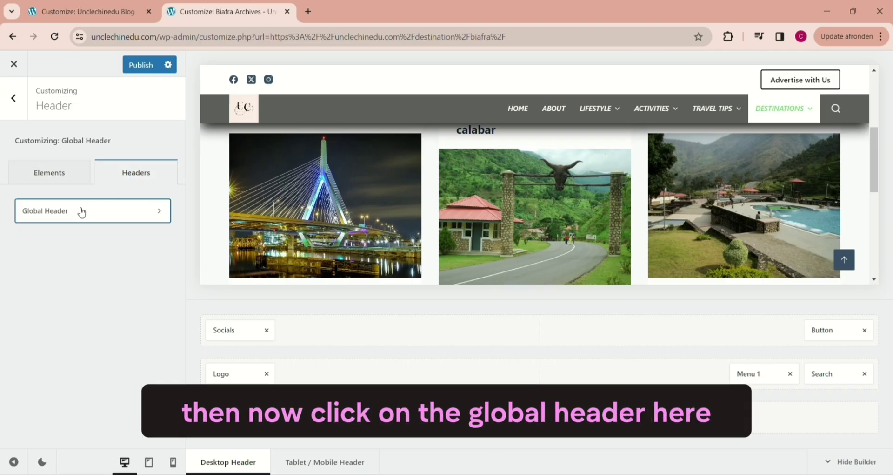
click(61, 215)
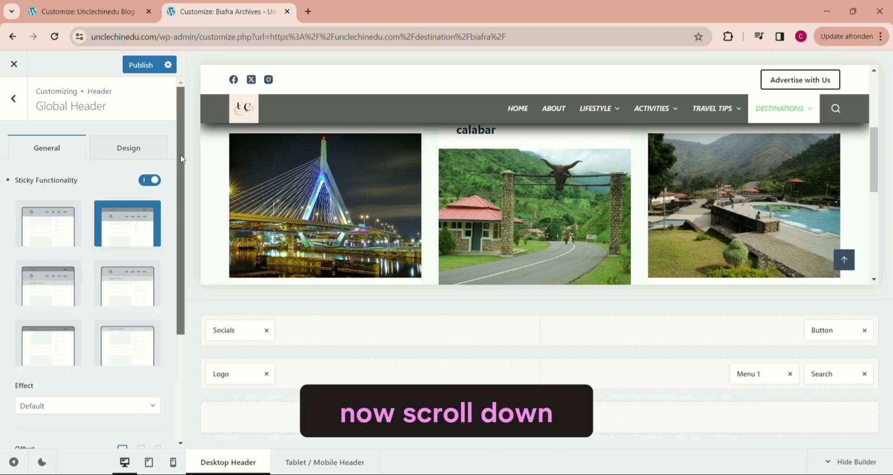
drag(182, 159, 184, 265)
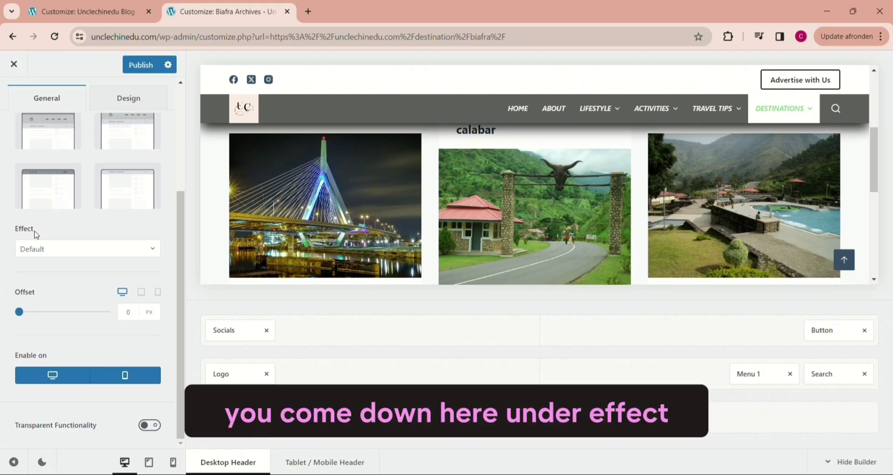
click(78, 250)
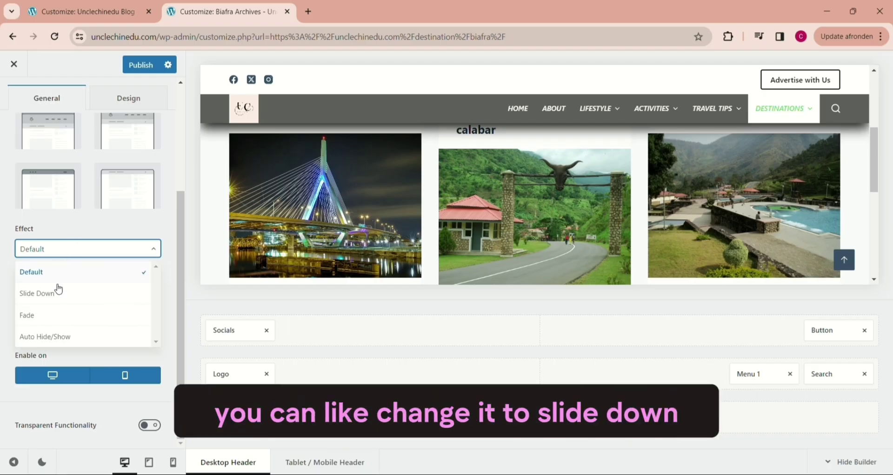
click(46, 293)
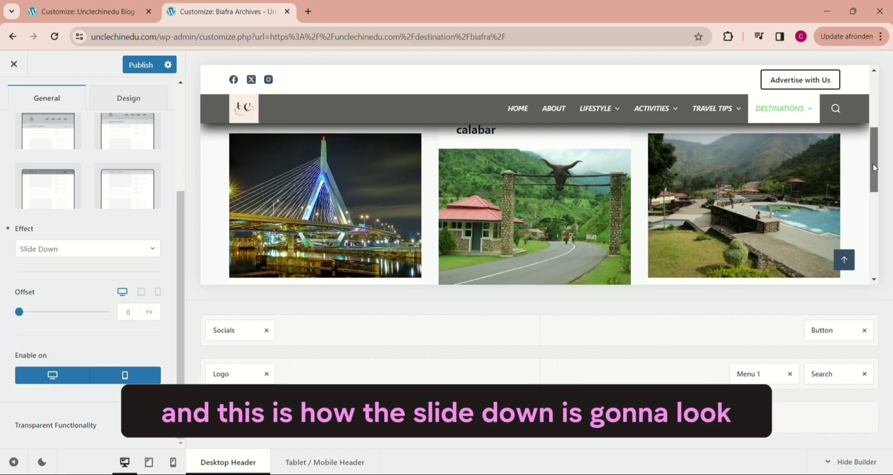
drag(875, 167, 890, 156)
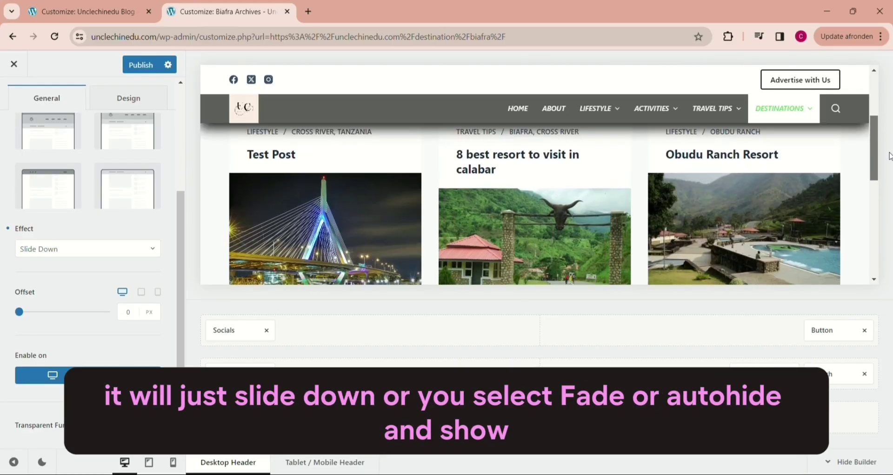
click(146, 250)
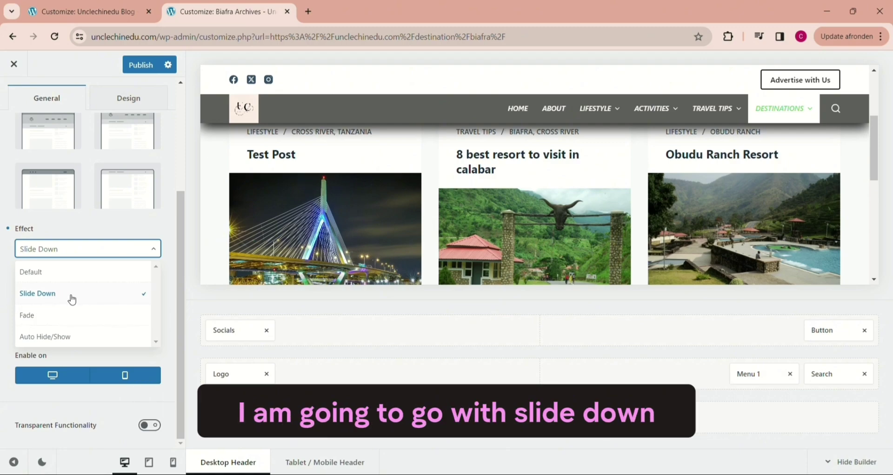
click(70, 299)
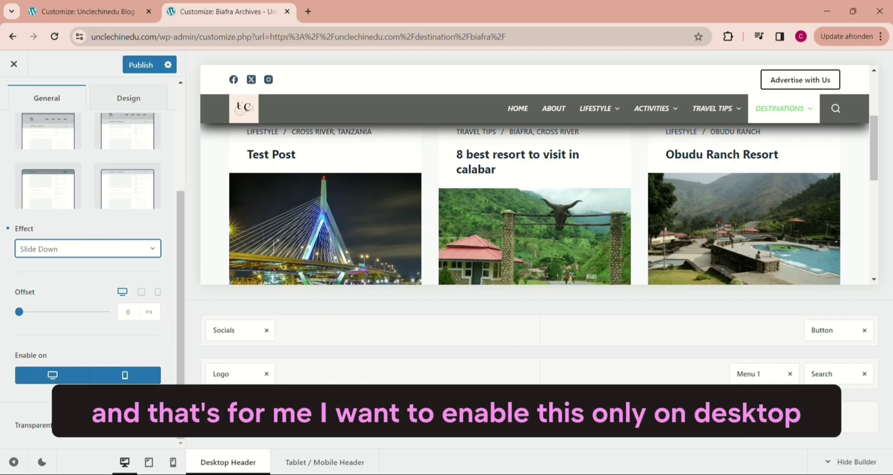
- Disable the sticky header on mobile so that only desktop stays enabled, and publish the changes
click(117, 404)
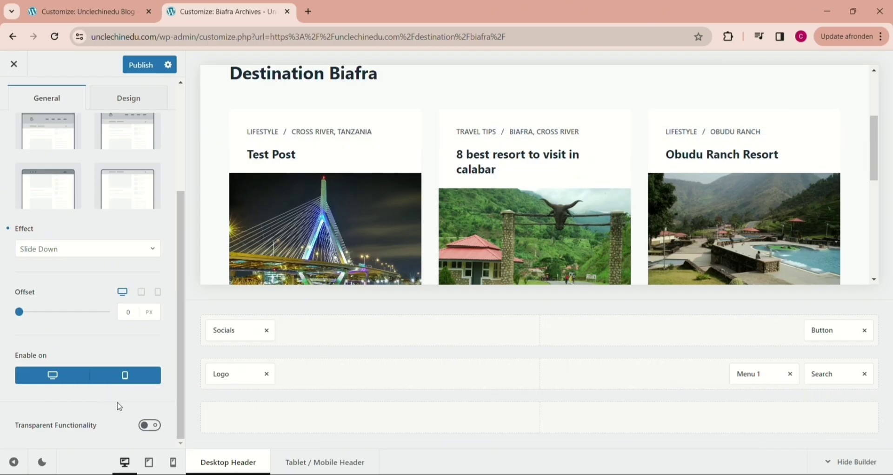
click(125, 379)
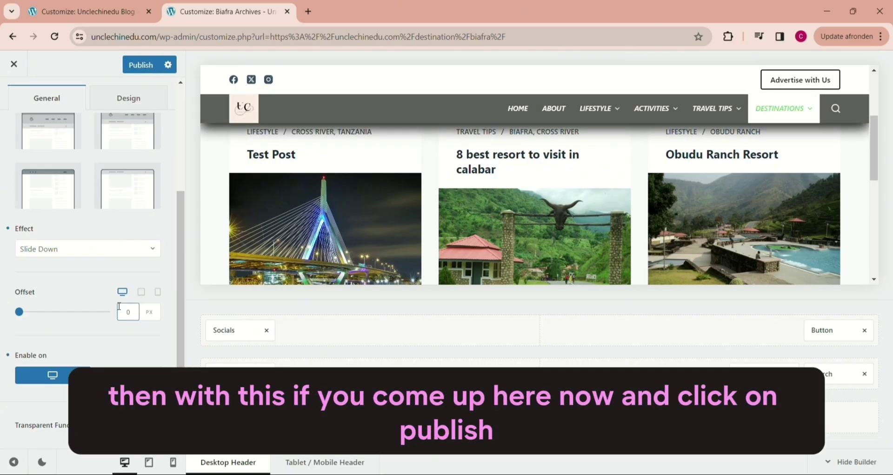
click(142, 66)
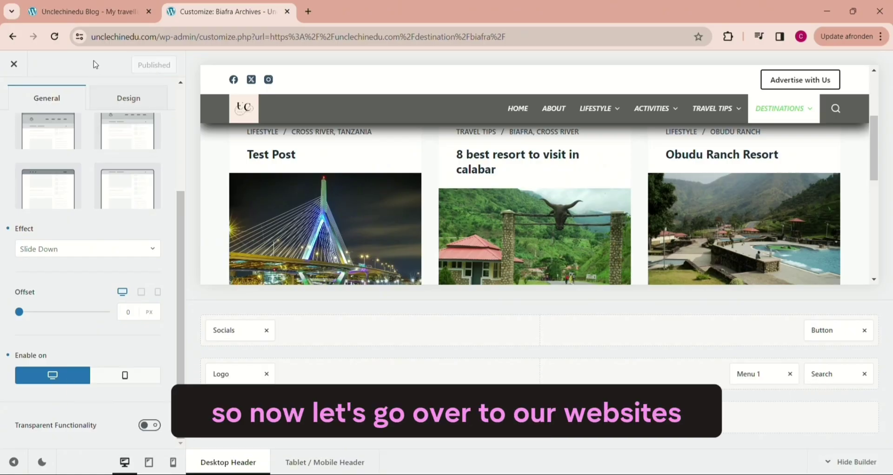
- Switch to the live website and examine the sticky header and its shadow on the home page and the Travel Tips category page
click(98, 14)
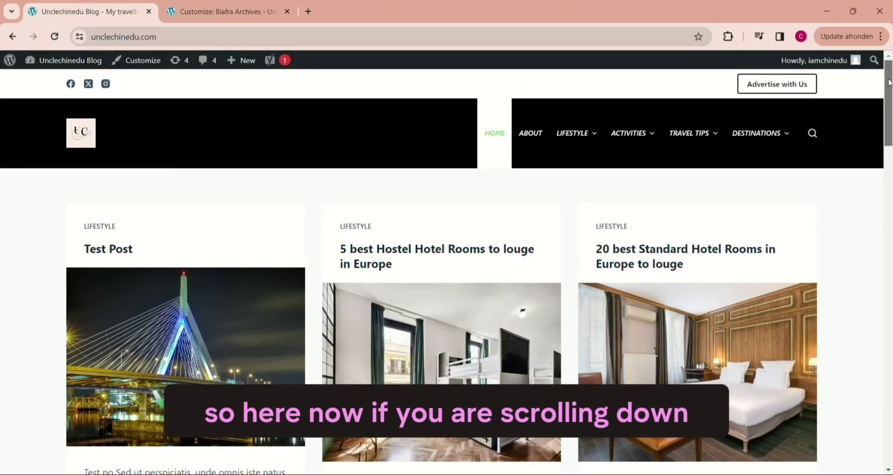
scroll(888, 114, down, 3)
scroll(889, 114, down, 4)
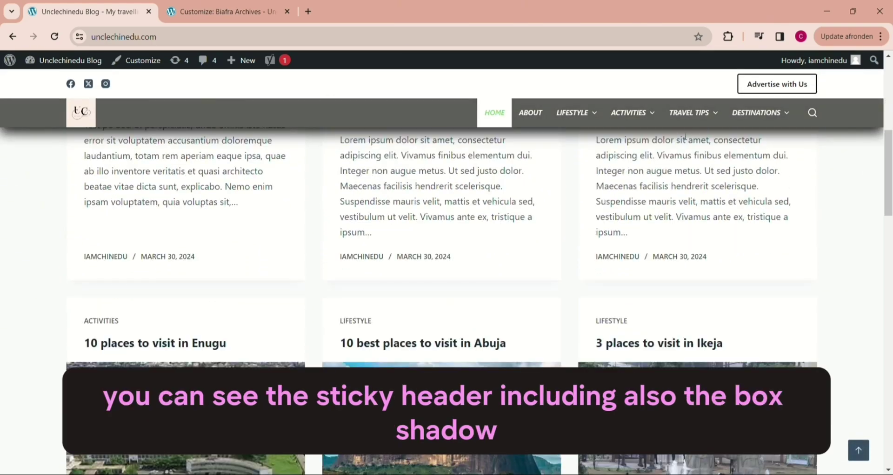
scroll(891, 150, up, 2)
scroll(891, 150, down, 2)
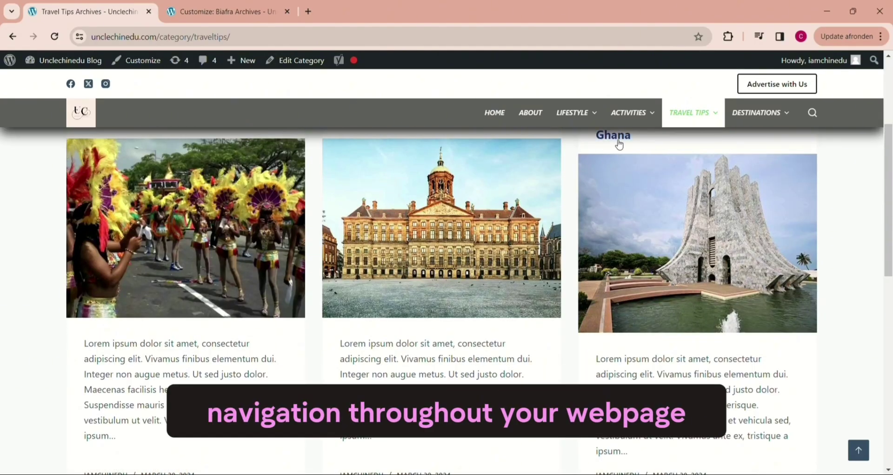
mouse_move(632, 109)
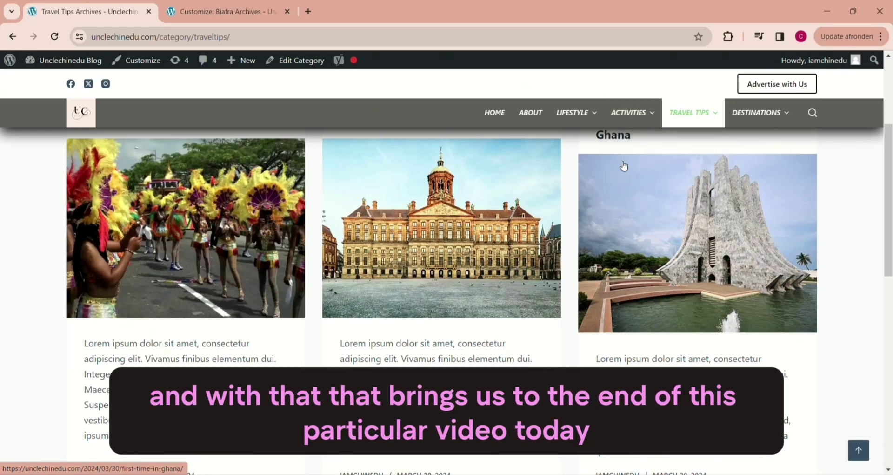